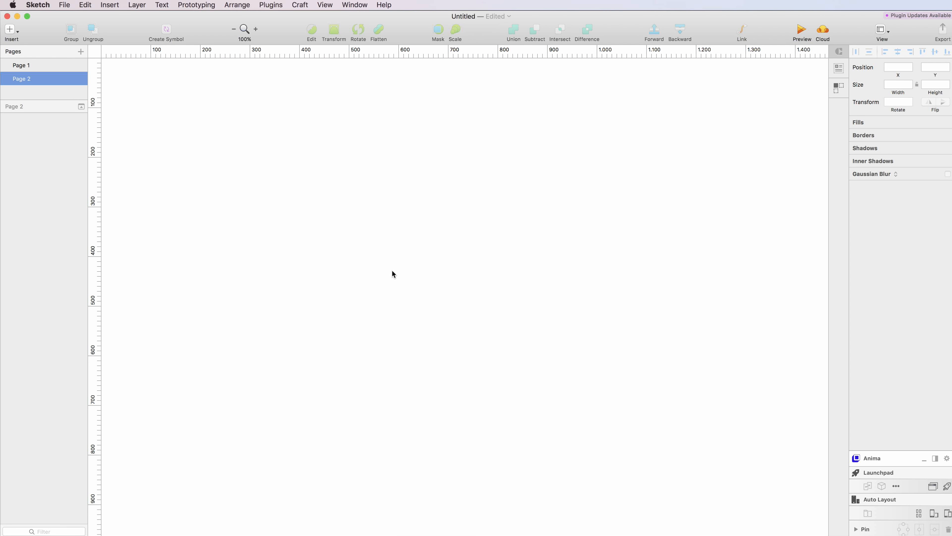
# Draw a new artboard about 612 × 493 on the empty canvas of Page 2.
pyautogui.click(11, 29)
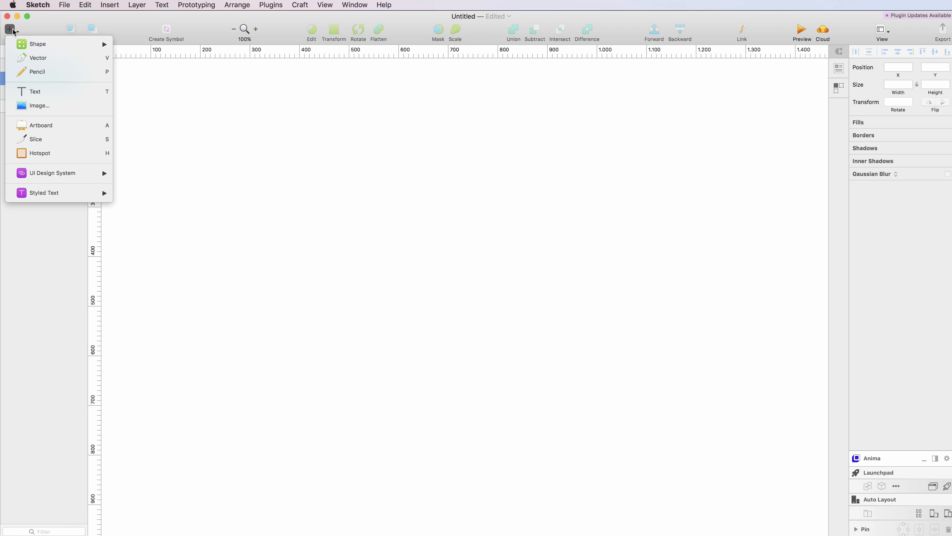
pyautogui.click(39, 129)
pyautogui.moveTo(188, 162); pyautogui.dragTo(492, 406)
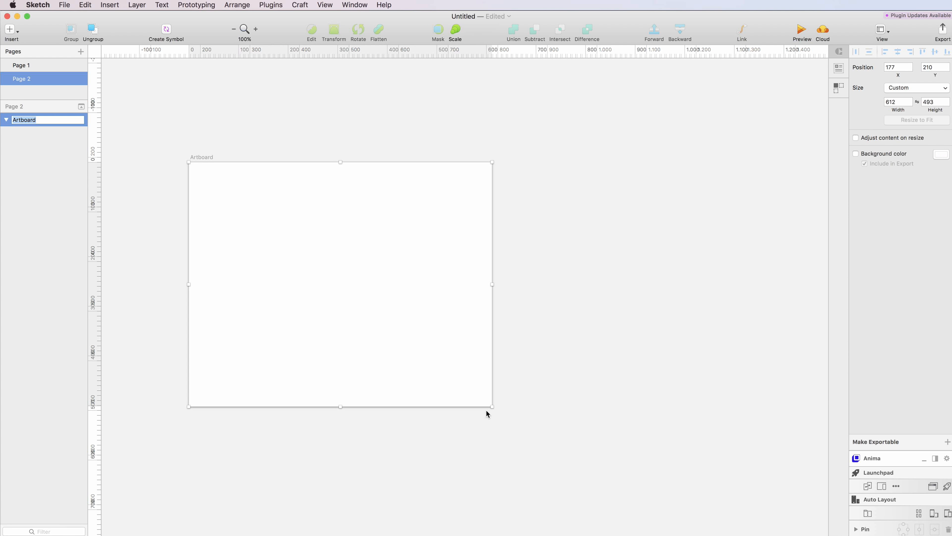
pyautogui.hscroll(2, 504, 388)
pyautogui.click(214, 122)
# Duplicate the artboard on Page 2 and place the copy beside the original, to its right.
pyautogui.click(150, 157)
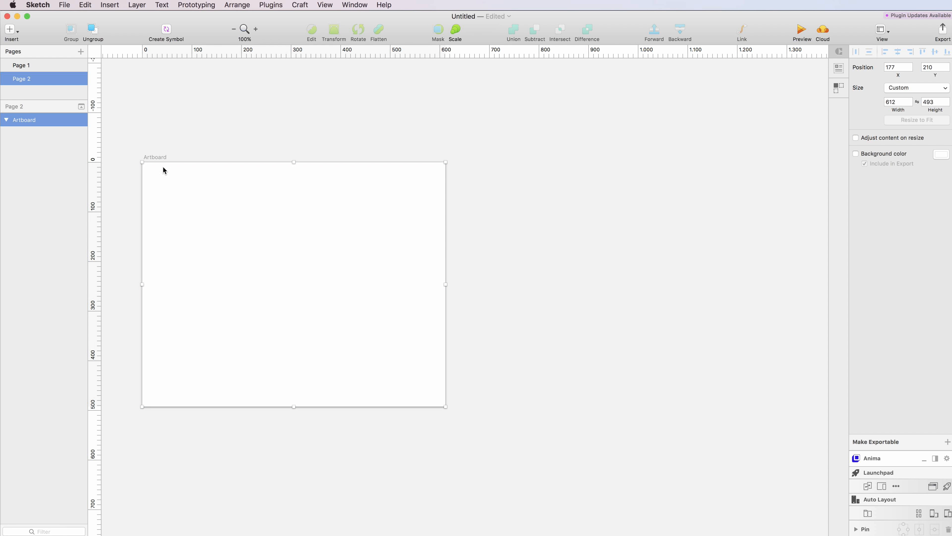
pyautogui.moveTo(200, 241); pyautogui.dragTo(535, 232)
pyautogui.click(445, 100)
pyautogui.scroll(3, 446, 100)
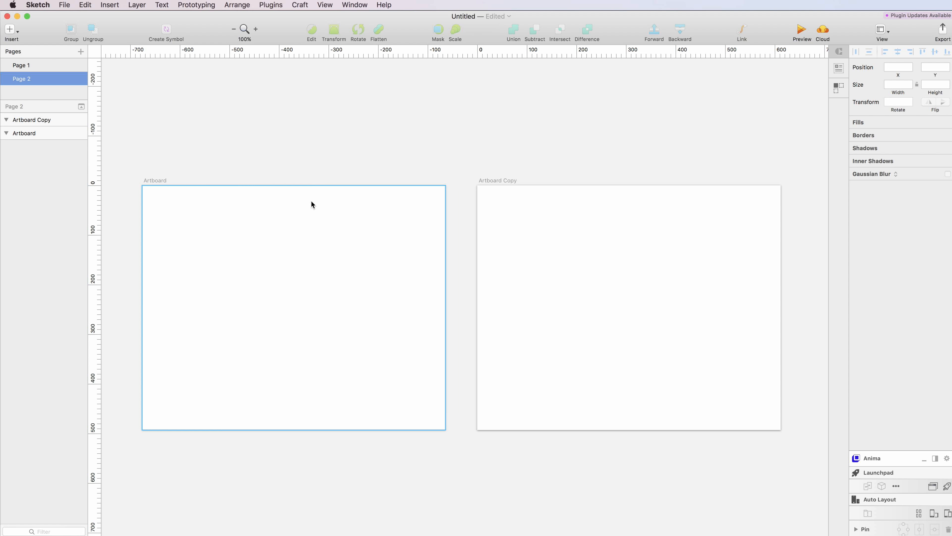
pyautogui.hscroll(-2, 452, 204)
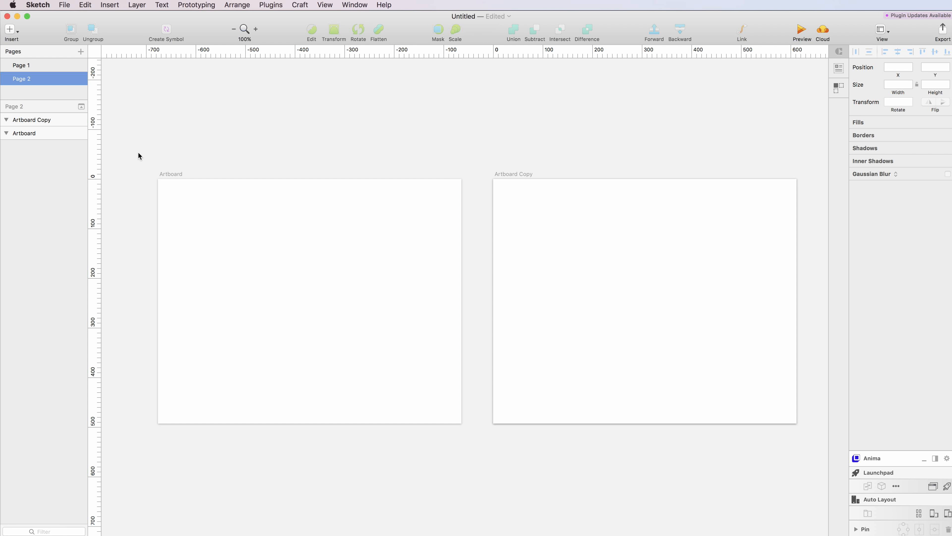
# On Page 1, draw a single artboard about 690 × 520.
pyautogui.click(44, 67)
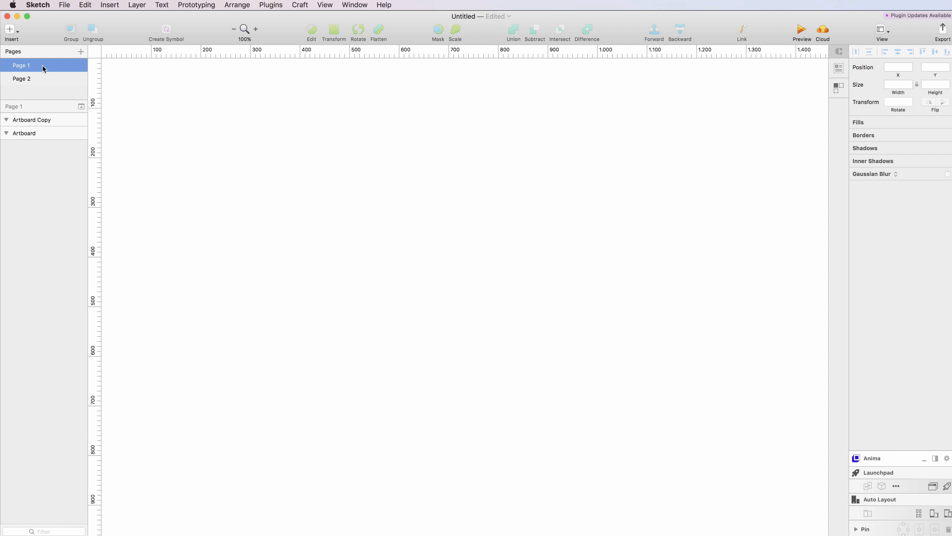
pyautogui.click(15, 34)
pyautogui.click(35, 124)
pyautogui.moveTo(205, 168); pyautogui.dragTo(548, 425)
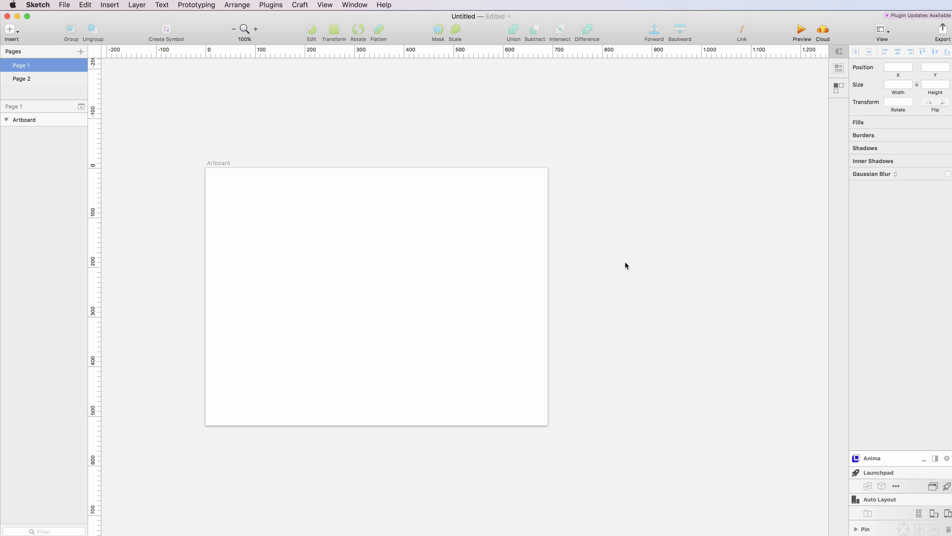
# Compare the artboards on Page 1 and Page 2 by switching between the pages, ending on Page 2.
pyautogui.click(38, 78)
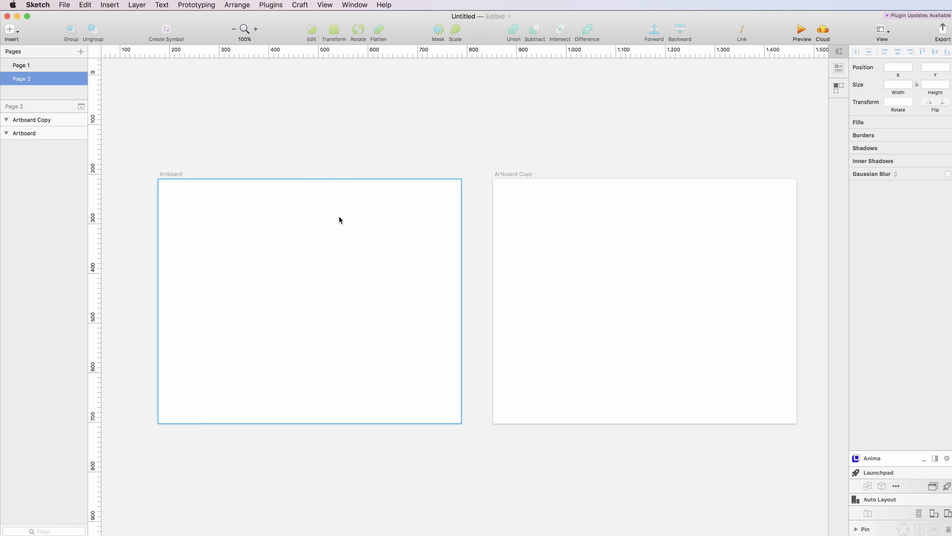
pyautogui.click(32, 67)
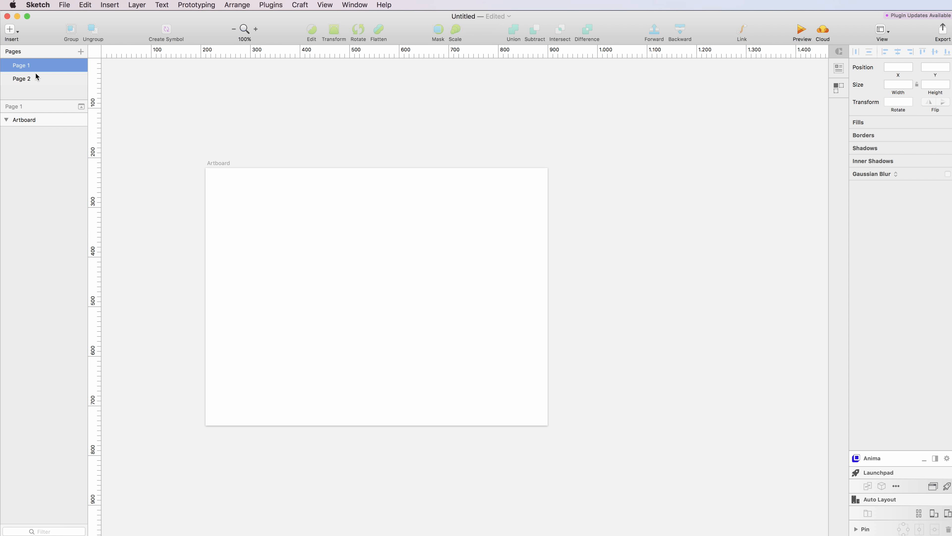
pyautogui.click(35, 76)
pyautogui.click(34, 64)
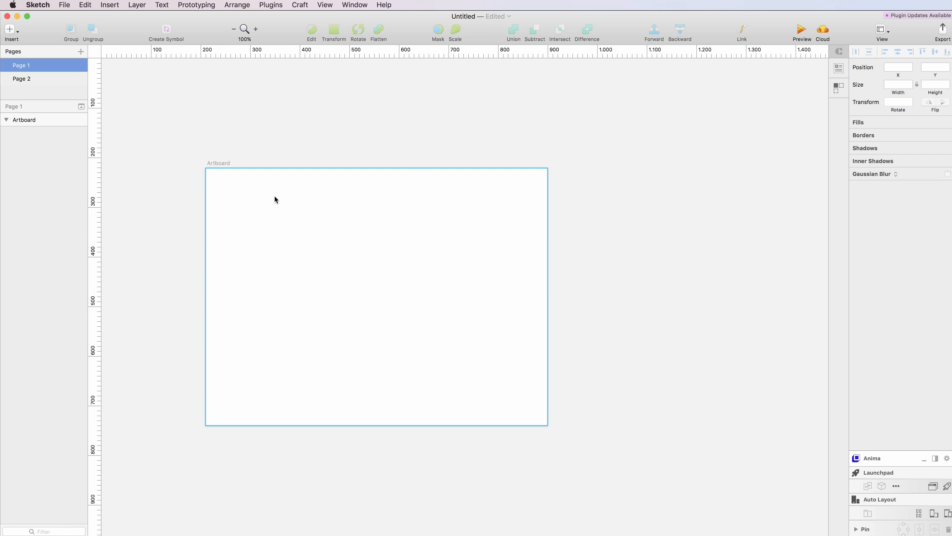
pyautogui.scroll(-5, 218, 189)
pyautogui.hscroll(-5, 219, 189)
pyautogui.scroll(3, 219, 189)
pyautogui.hscroll(-4, 219, 189)
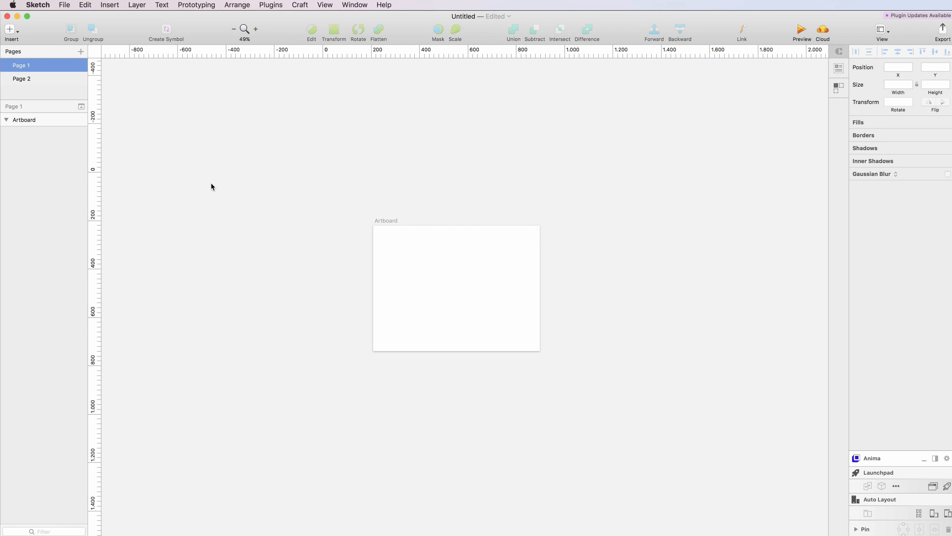
pyautogui.click(30, 80)
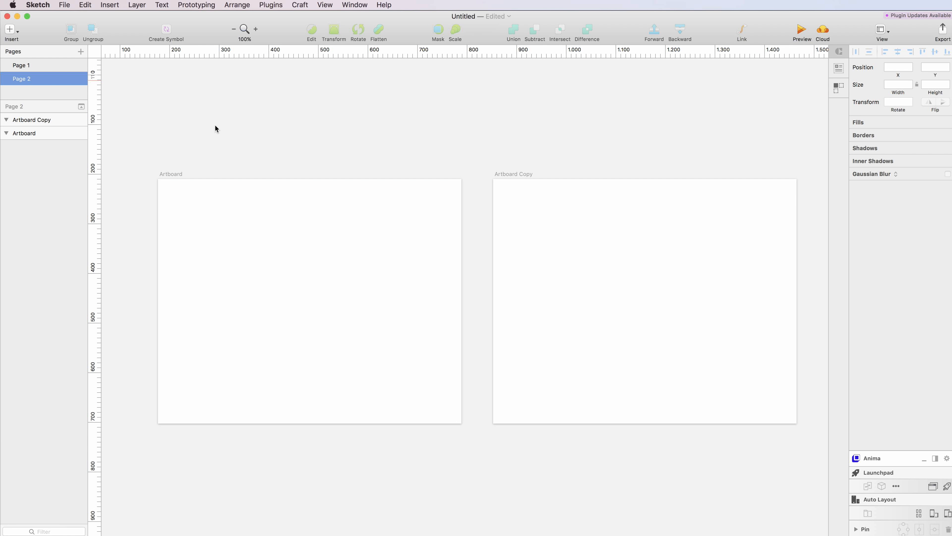
pyautogui.scroll(-2, 217, 213)
pyautogui.hscroll(2, 218, 213)
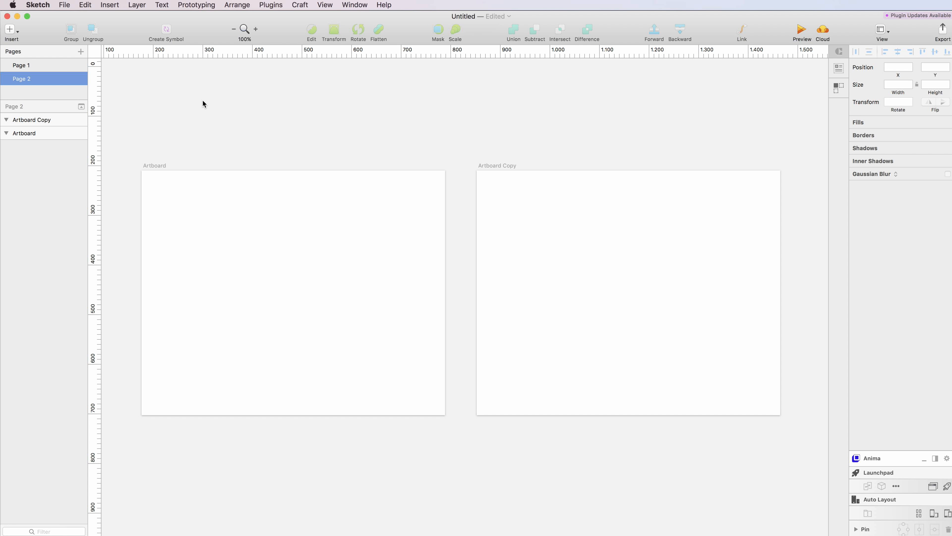
pyautogui.click(48, 64)
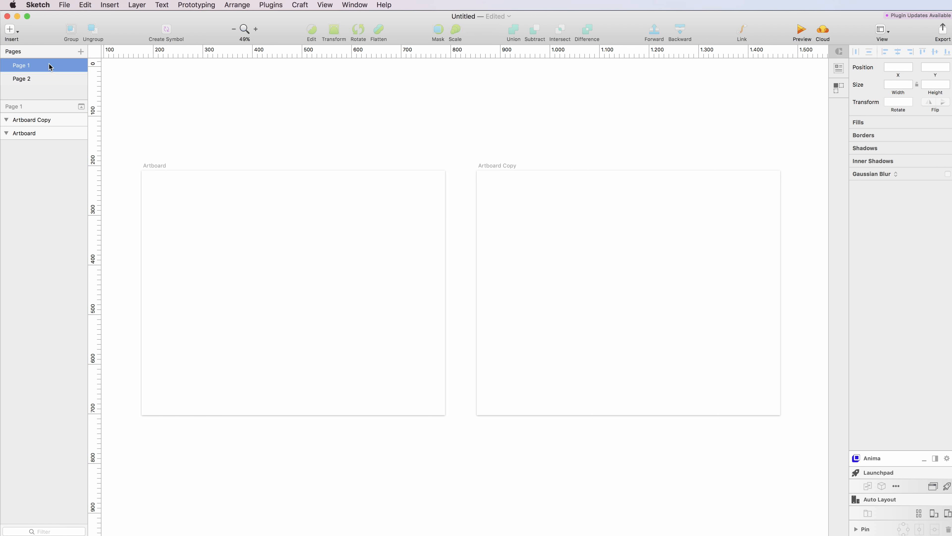
pyautogui.click(42, 78)
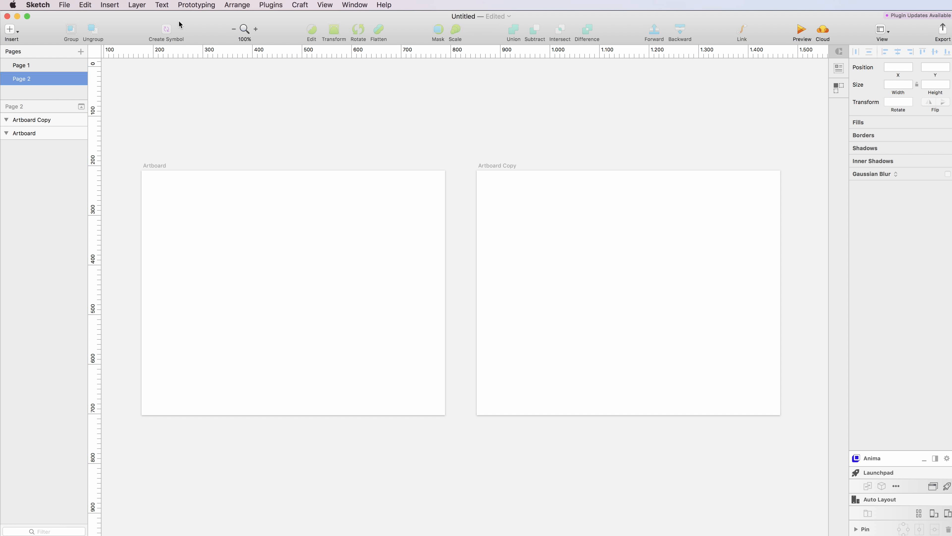
pyautogui.click(18, 33)
pyautogui.moveTo(36, 49)
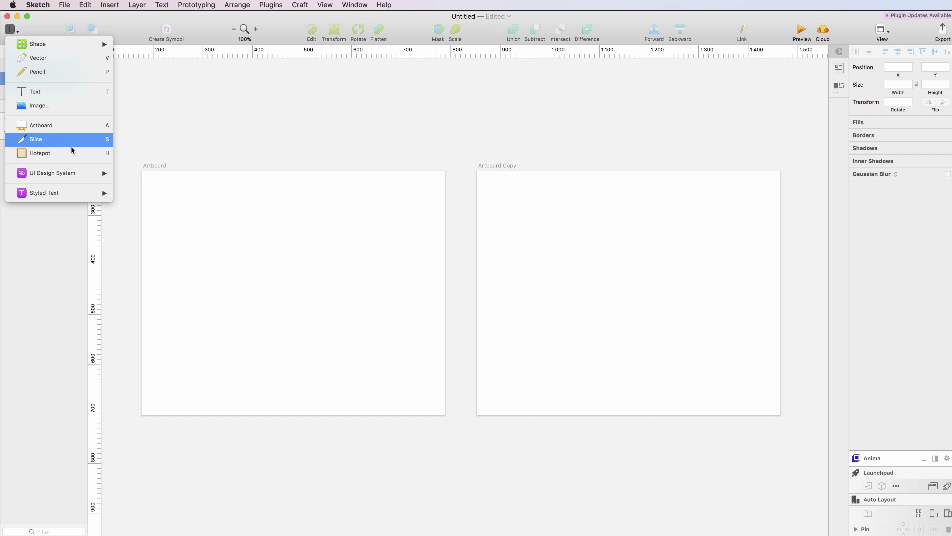
pyautogui.moveTo(46, 186)
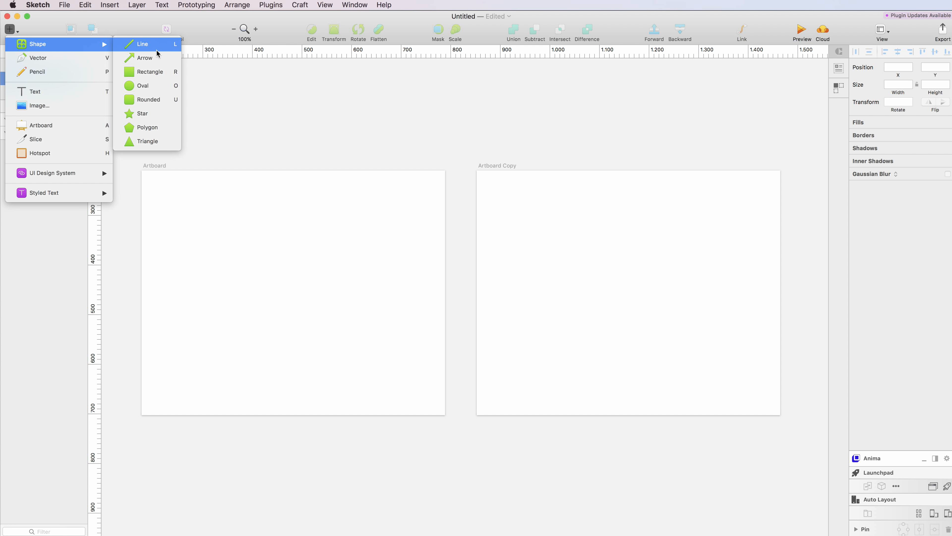
pyautogui.click(142, 72)
pyautogui.hscroll(-3, 221, 181)
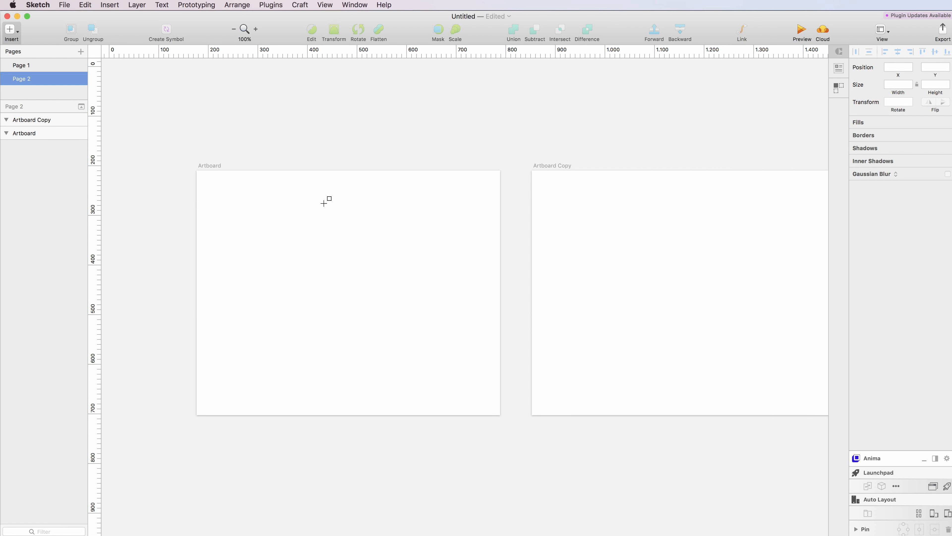
pyautogui.hscroll(-5, 266, 212)
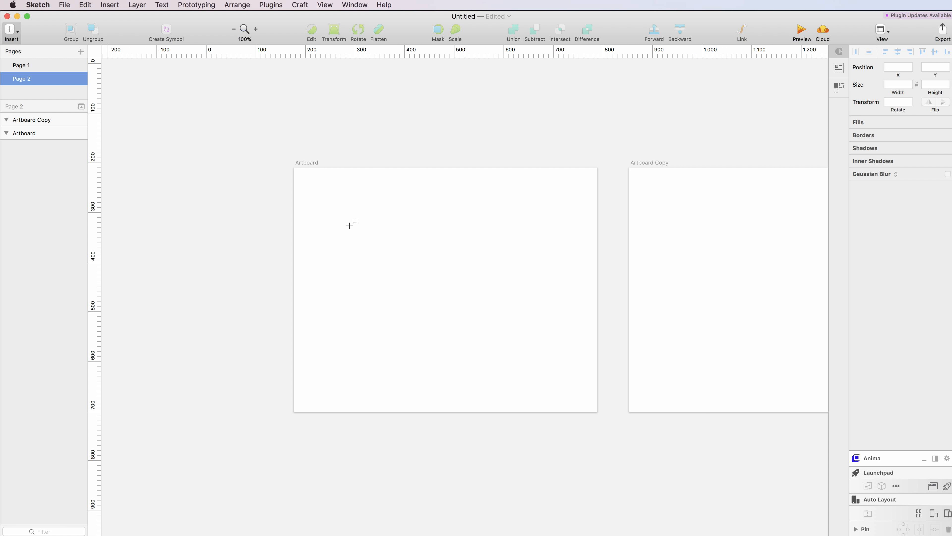
pyautogui.press('z')
pyautogui.click(429, 266)
pyautogui.scroll(-1, 429, 266)
pyautogui.press('z')
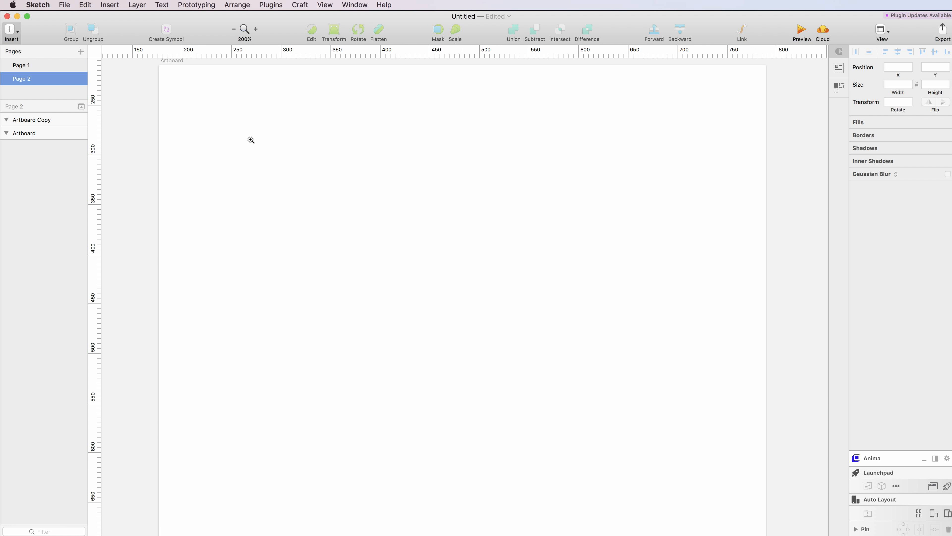
pyautogui.click(11, 29)
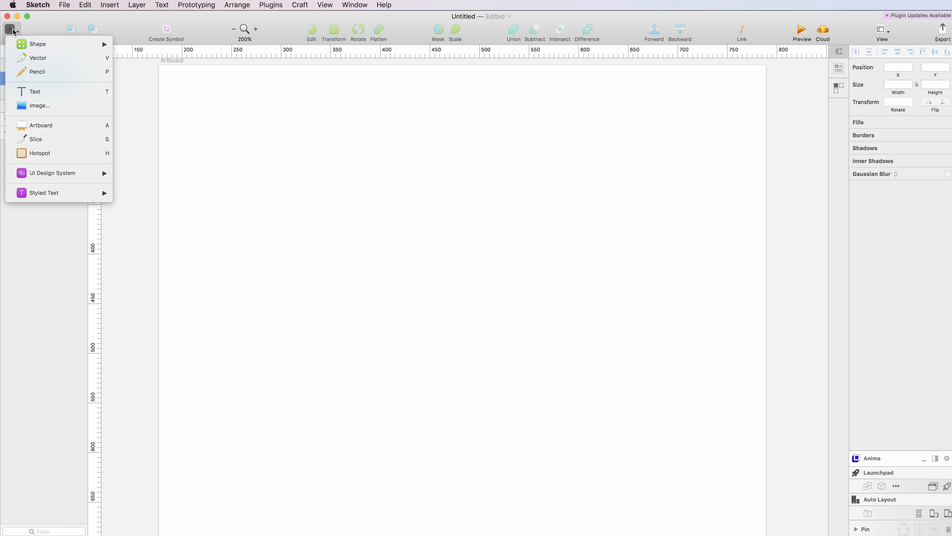
pyautogui.click(191, 108)
pyautogui.moveTo(216, 137)
pyautogui.mouseDown()
pyautogui.moveTo(255, 172)
pyautogui.moveTo(223, 134)
pyautogui.mouseUp()
pyautogui.press('super+z')
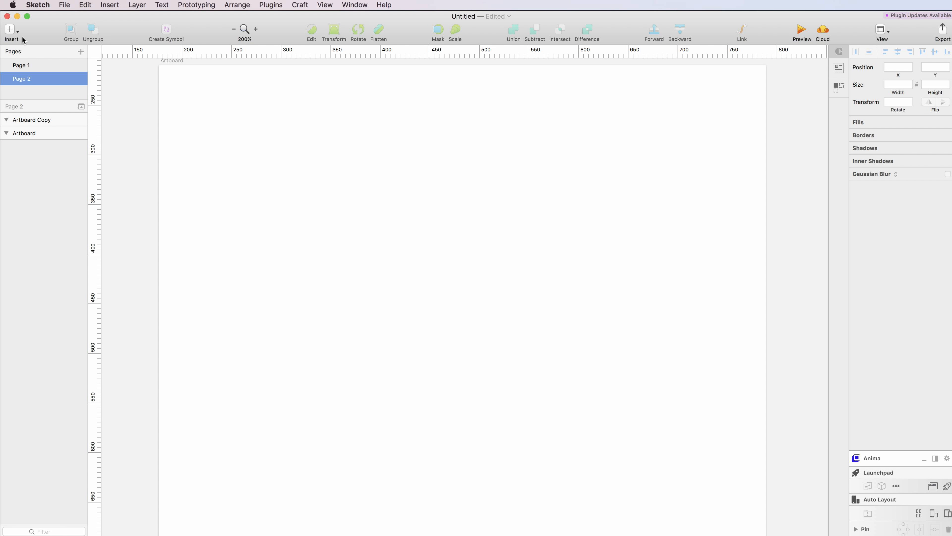
# Draw a rectangle about 195 × 137 in the first artboard of Page 2 and move it to about X 86, Y 91.
pyautogui.click(11, 29)
pyautogui.moveTo(55, 53)
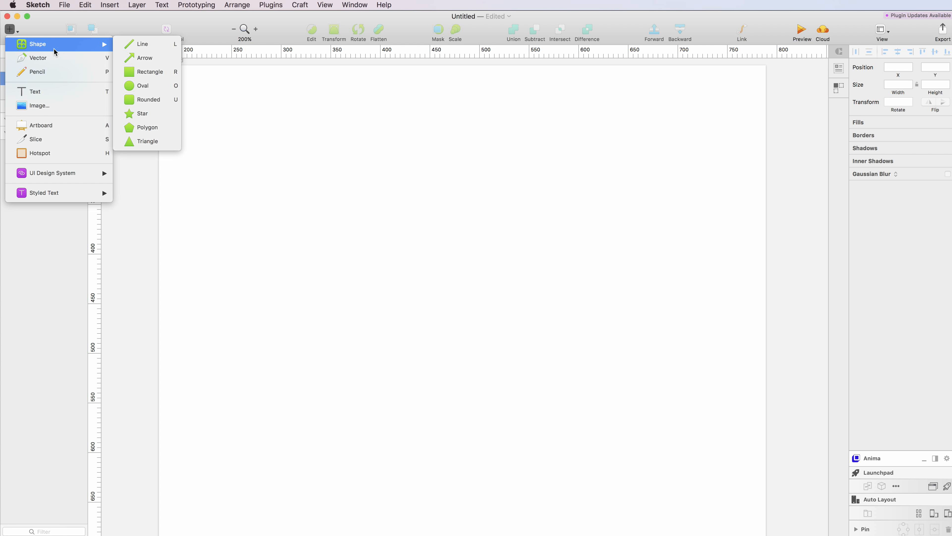
pyautogui.click(144, 75)
pyautogui.moveTo(219, 131); pyautogui.dragTo(412, 267)
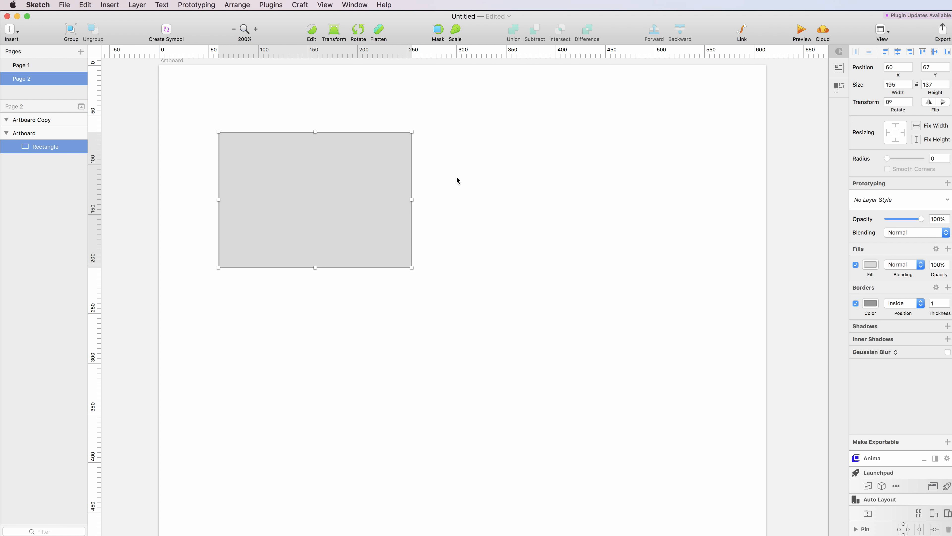
pyautogui.moveTo(386, 181); pyautogui.dragTo(412, 205)
pyautogui.click(524, 224)
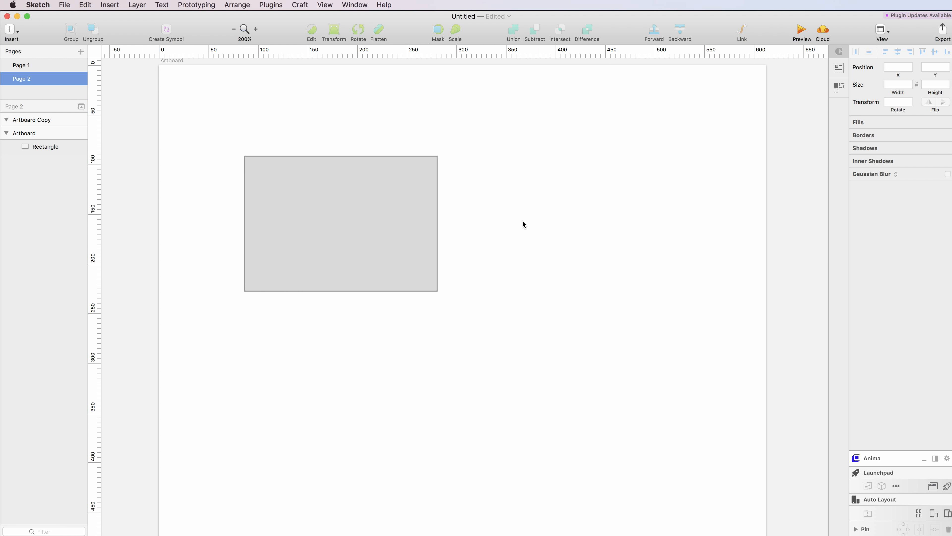
# Change the rectangle's fill to a solid bright green.
pyautogui.click(371, 216)
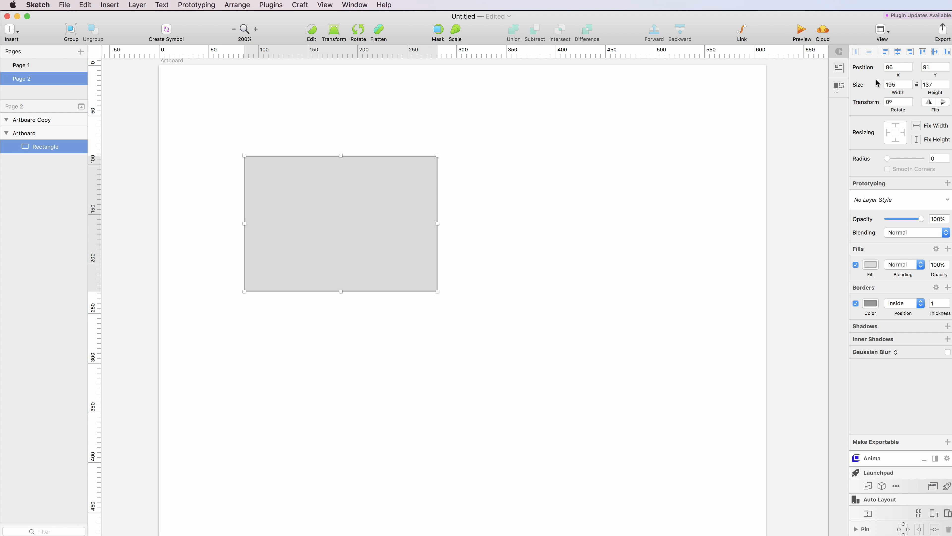
pyautogui.click(872, 265)
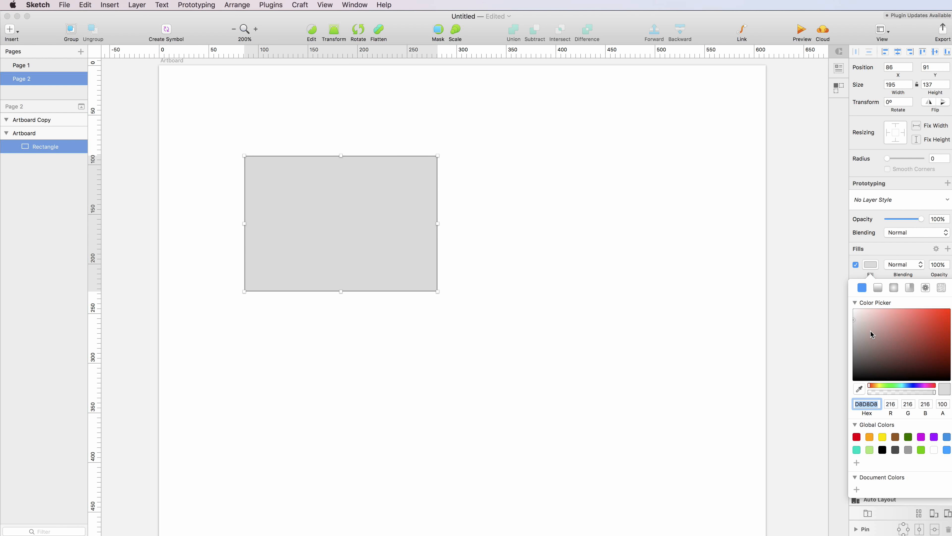
pyautogui.moveTo(880, 339)
pyautogui.mouseDown()
pyautogui.moveTo(883, 328)
pyautogui.moveTo(914, 328)
pyautogui.mouseUp()
pyautogui.moveTo(889, 386); pyautogui.dragTo(901, 387)
pyautogui.moveTo(921, 320); pyautogui.dragTo(950, 325)
pyautogui.click(881, 273)
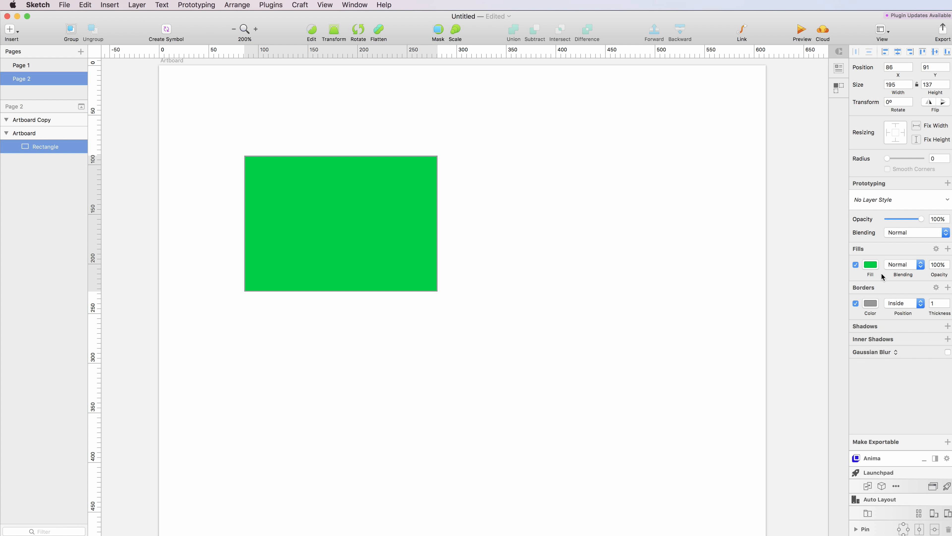
# Color the rectangle's border red (C80000) and set its thickness to 6.
pyautogui.click(869, 305)
pyautogui.moveTo(912, 401); pyautogui.dragTo(949, 383)
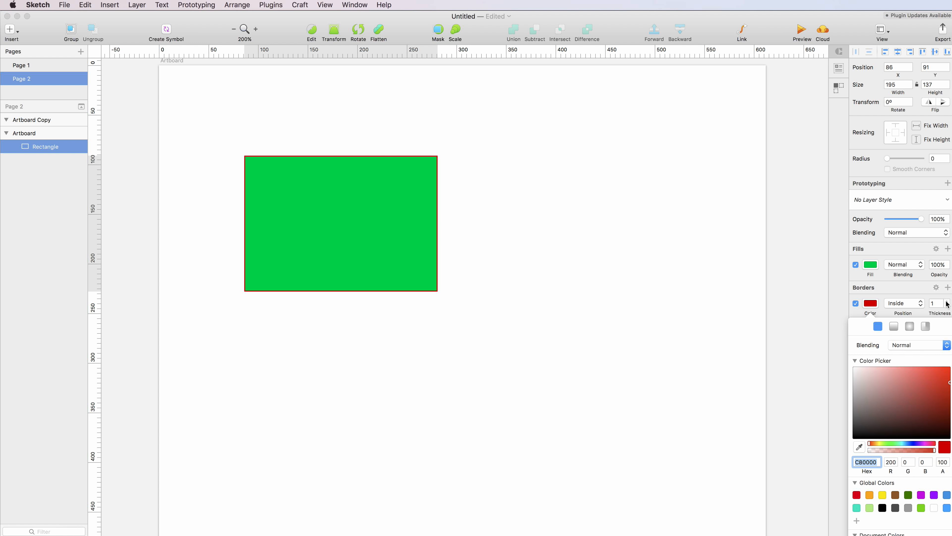
pyautogui.click(923, 299)
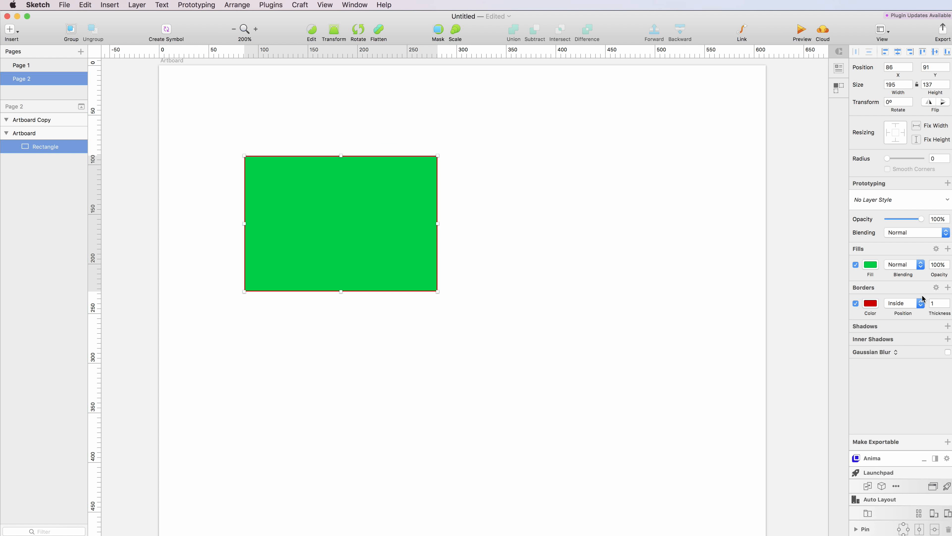
pyautogui.click(947, 301)
pyautogui.click(947, 301)
pyautogui.click(947, 301)
pyautogui.click(948, 301)
pyautogui.click(947, 301)
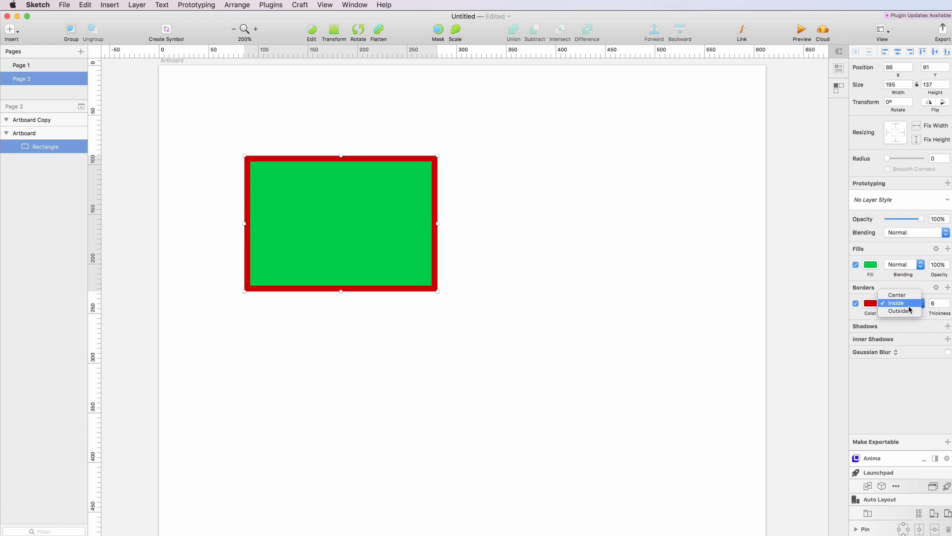
# Try the rectangle's border in the Outside position, settle on Center, and keep the rectangle selected.
pyautogui.click(906, 311)
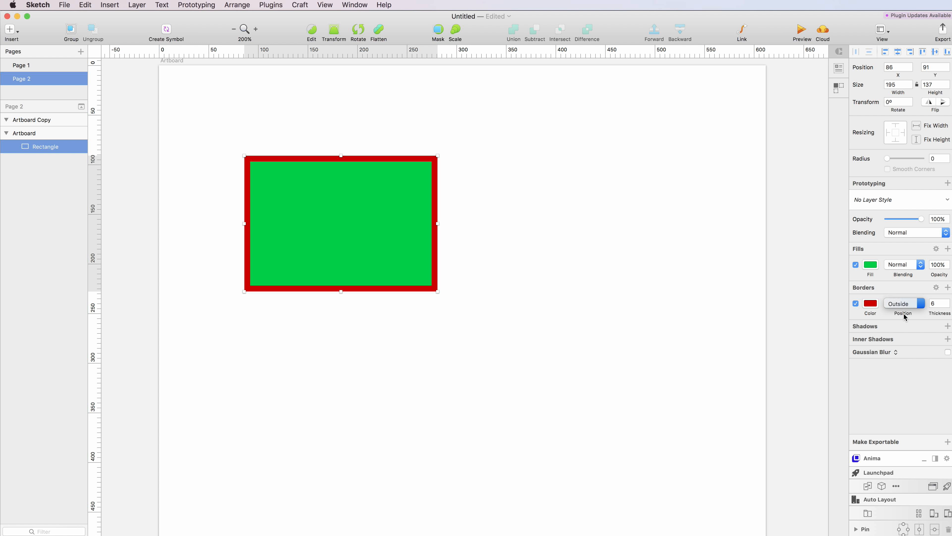
pyautogui.click(901, 306)
pyautogui.click(903, 296)
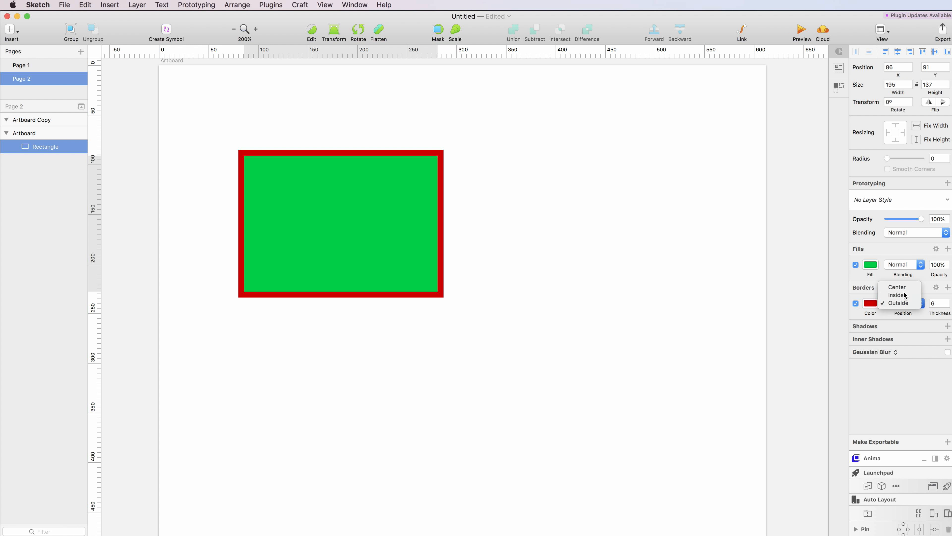
pyautogui.click(904, 309)
pyautogui.click(904, 296)
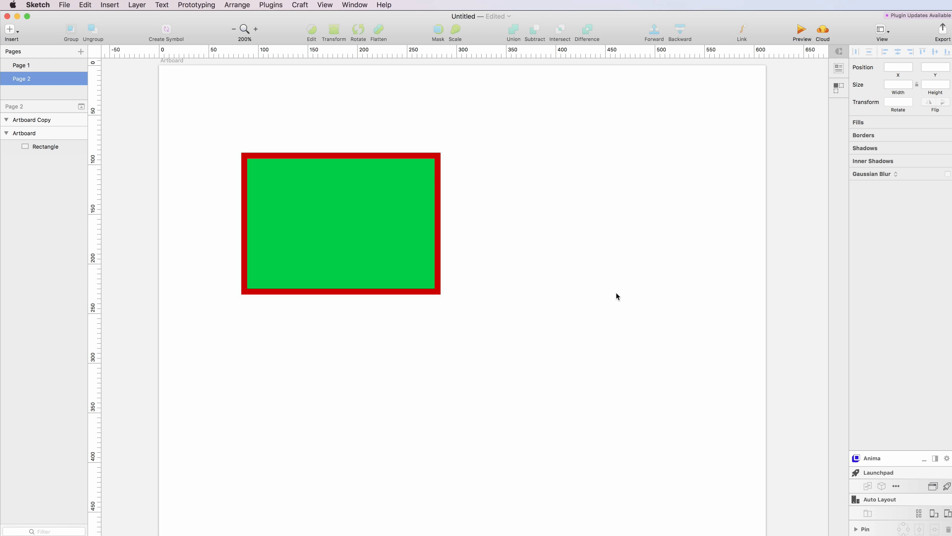
pyautogui.click(427, 212)
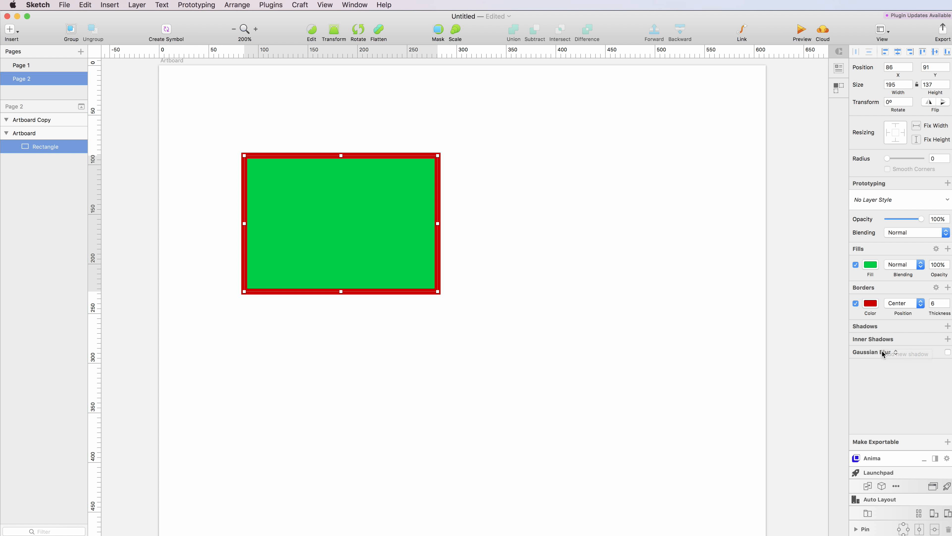
# Add a shadow to the rectangle with a Y offset of 25 and a blur of 21.
pyautogui.click(879, 329)
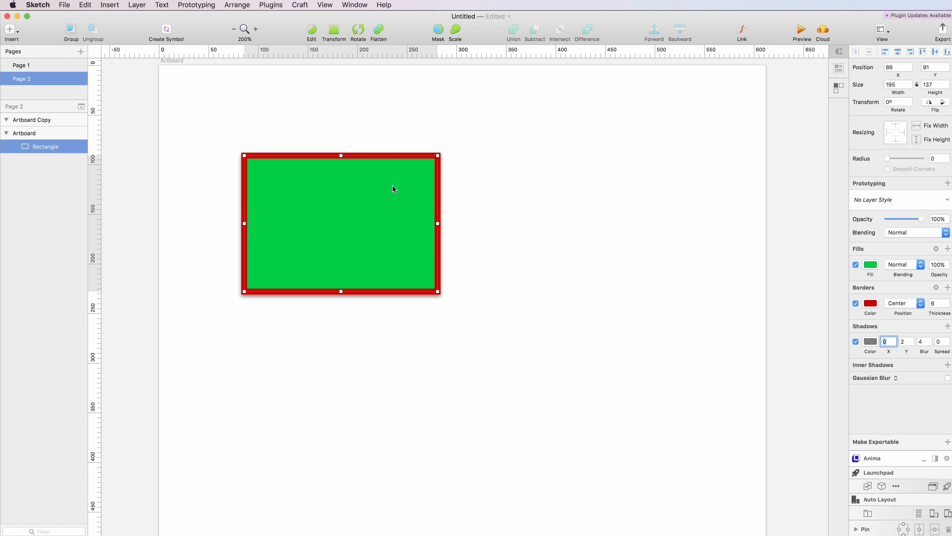
pyautogui.click(929, 340)
pyautogui.click(930, 340)
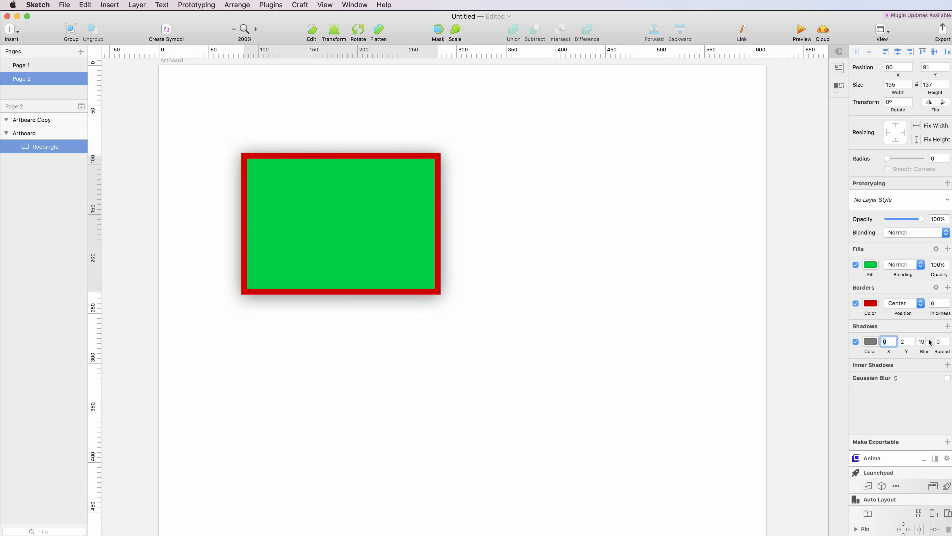
pyautogui.click(913, 340)
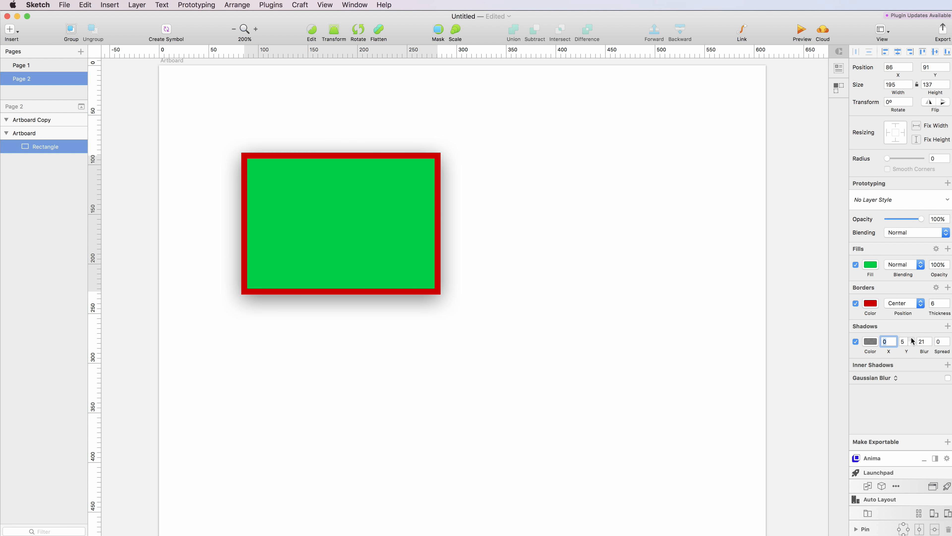
pyautogui.click(912, 341)
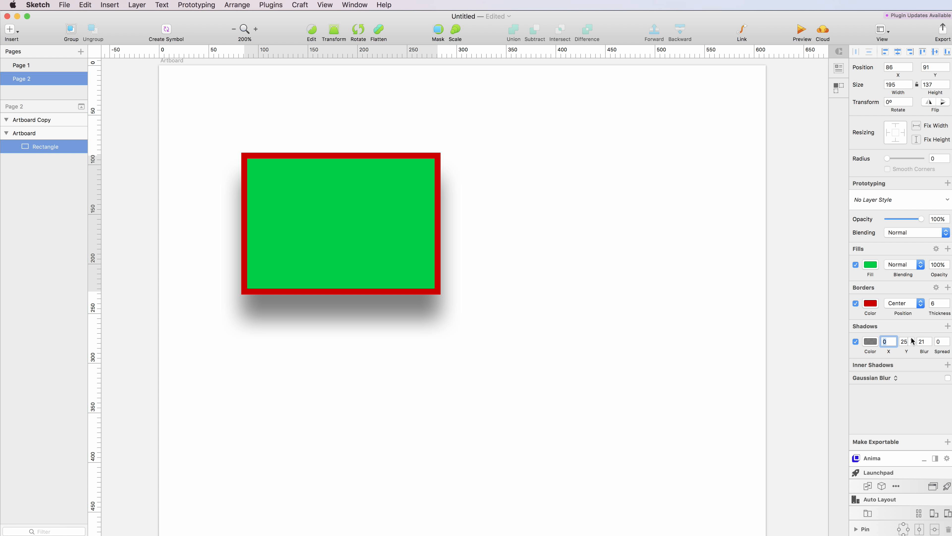
# Move the rectangle diagonally down and right toward the middle of the artboard, leaving it deselected.
pyautogui.click(504, 300)
pyautogui.moveTo(376, 202); pyautogui.dragTo(474, 268)
pyautogui.click(577, 205)
pyautogui.hscroll(1, 577, 199)
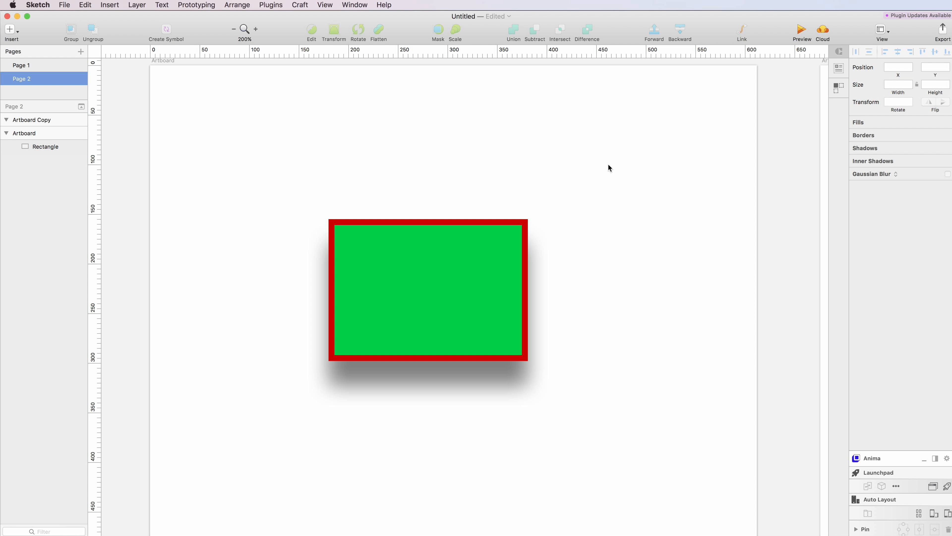
pyautogui.scroll(-1, 611, 167)
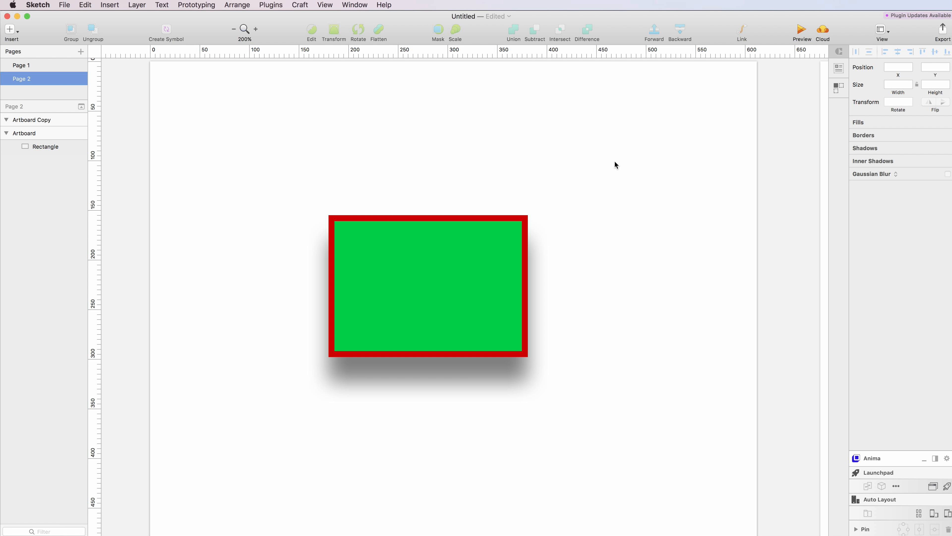
pyautogui.hscroll(-1, 613, 162)
pyautogui.hscroll(-1, 616, 164)
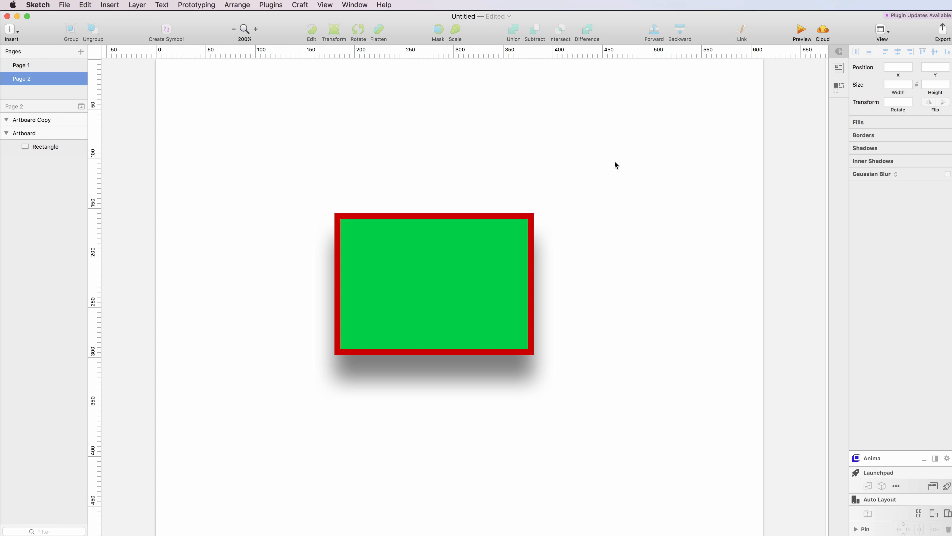
pyautogui.hscroll(-2, 644, 214)
pyautogui.scroll(2, 644, 214)
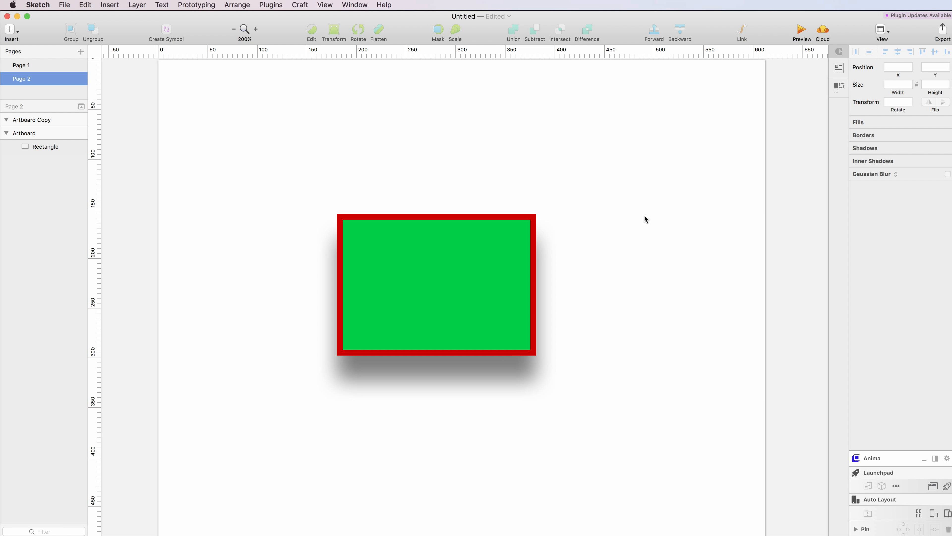
pyautogui.scroll(1, 644, 217)
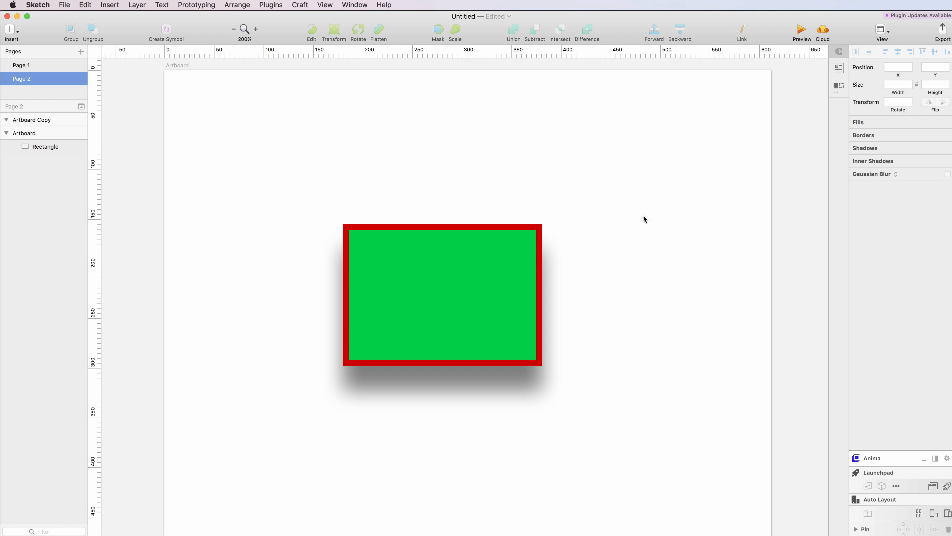
pyautogui.hscroll(-1, 649, 215)
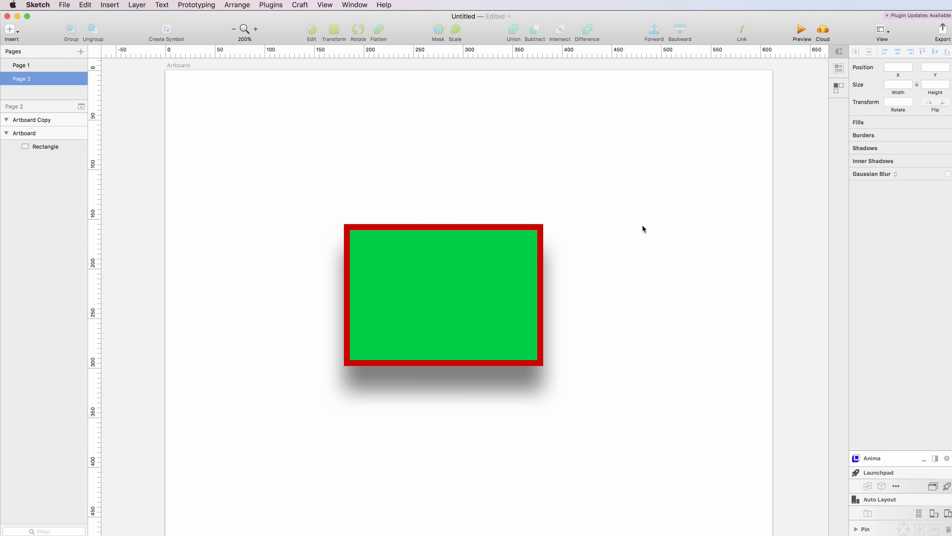